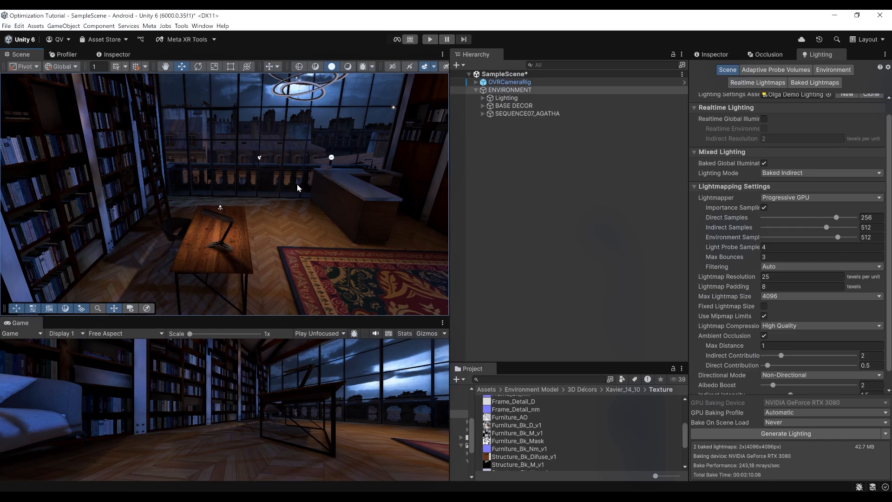
- Expand the Lighting and Lights groups in the hierarchy and go through the light objects to Point Light_03-SOFA-Blue
{"action": "right_click_drag", "start_coordinate": [274, 186], "coordinate": [305, 191]}
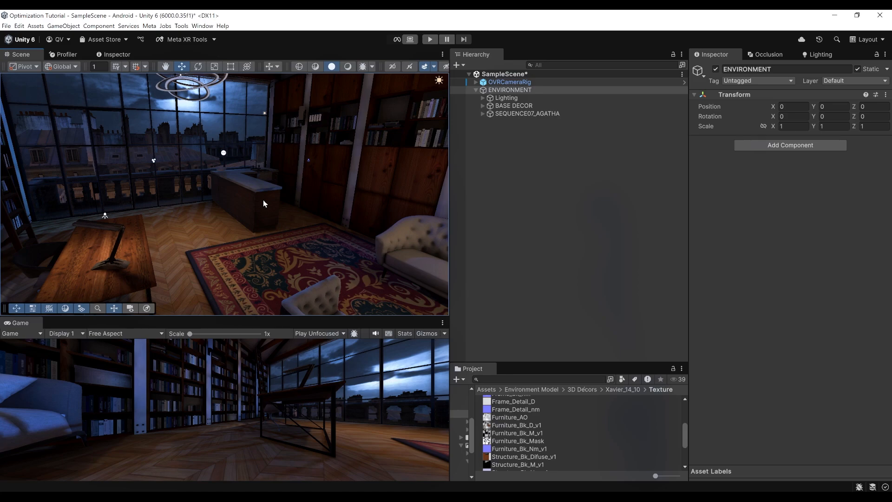
{"action": "right_click_drag", "start_coordinate": [329, 215], "coordinate": [315, 219]}
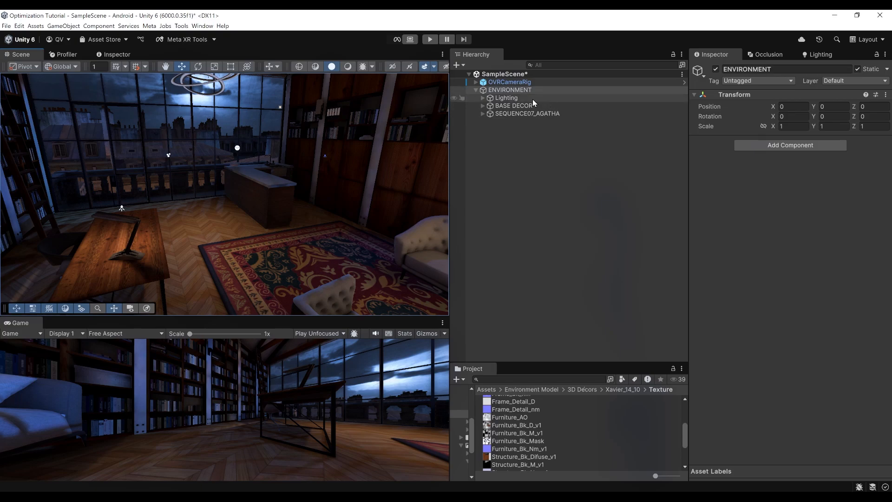
{"action": "left_click", "coordinate": [482, 99]}
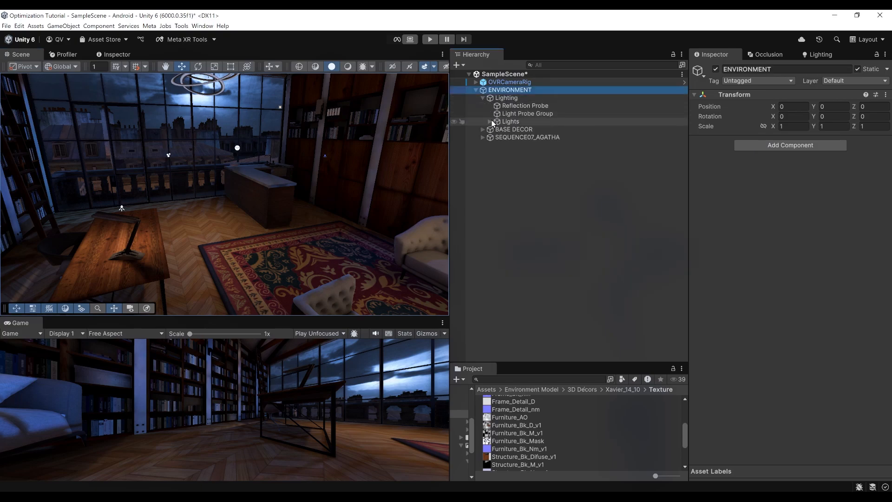
{"action": "left_click", "coordinate": [490, 121]}
{"action": "left_click", "coordinate": [534, 129]}
{"action": "key", "text": "Down"}
{"action": "key", "text": "Down"}
{"action": "key", "text": "Down"}
{"action": "key", "text": "Down"}
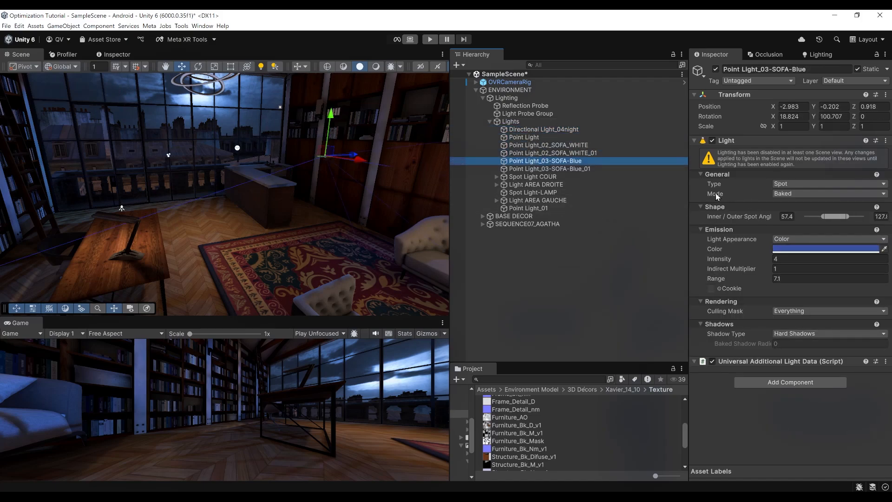
- Choose Baked as the mode of Point Light_03-SOFA-Blue and collapse the Lights group
{"action": "left_click", "coordinate": [797, 195]}
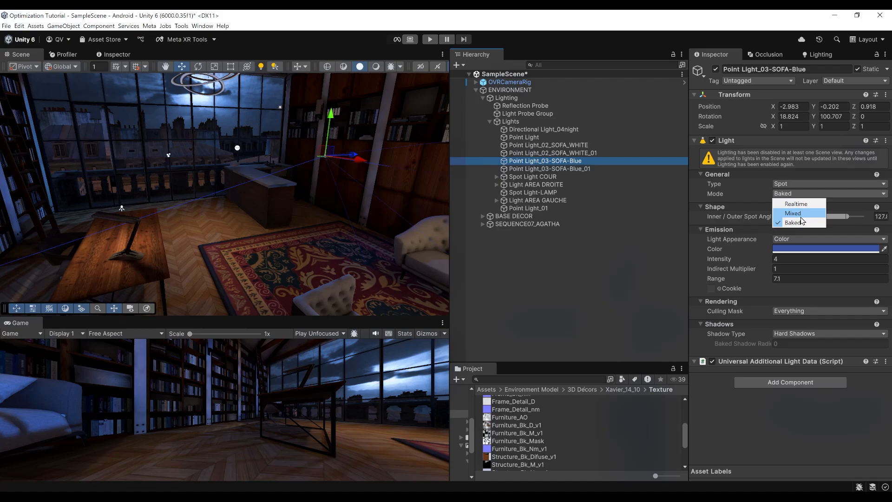
{"action": "left_click", "coordinate": [801, 219]}
{"action": "left_click", "coordinate": [489, 121]}
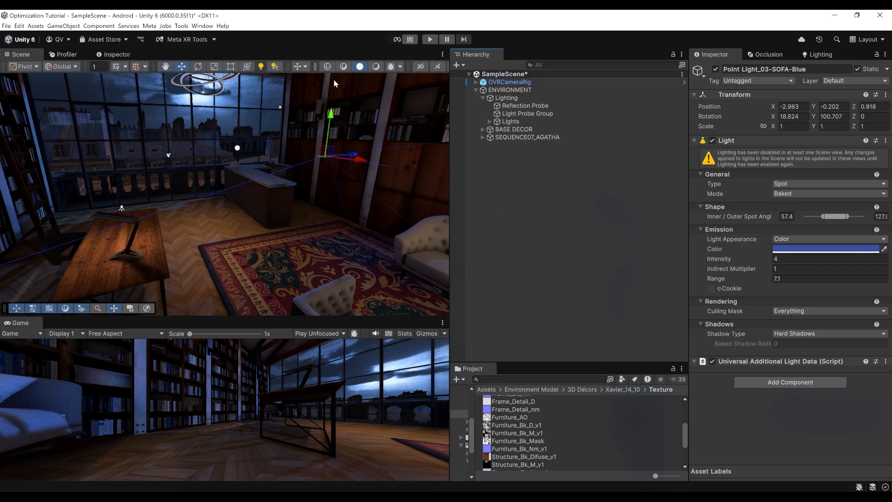
- Review the modes of all scene lights in the Light Explorer and close it
{"action": "left_click", "coordinate": [202, 26]}
{"action": "left_click", "coordinate": [199, 15]}
{"action": "left_click", "coordinate": [203, 26]}
{"action": "mouse_move", "coordinate": [303, 172]}
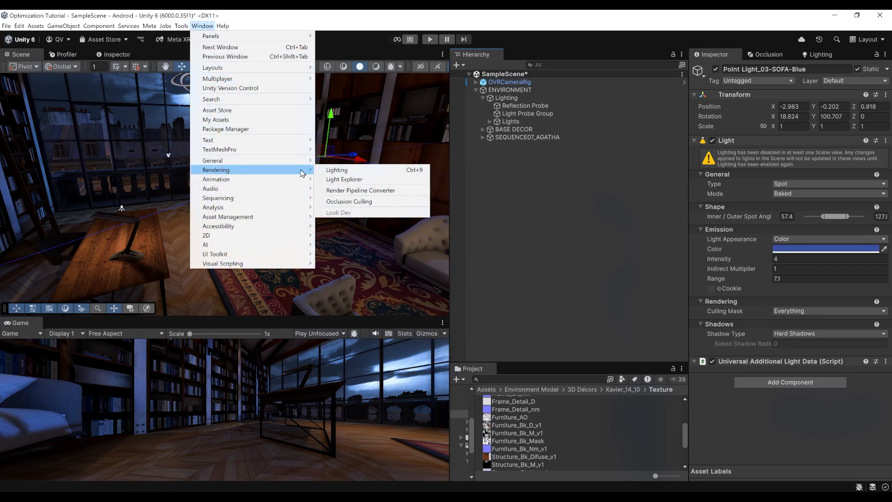
{"action": "left_click", "coordinate": [354, 182]}
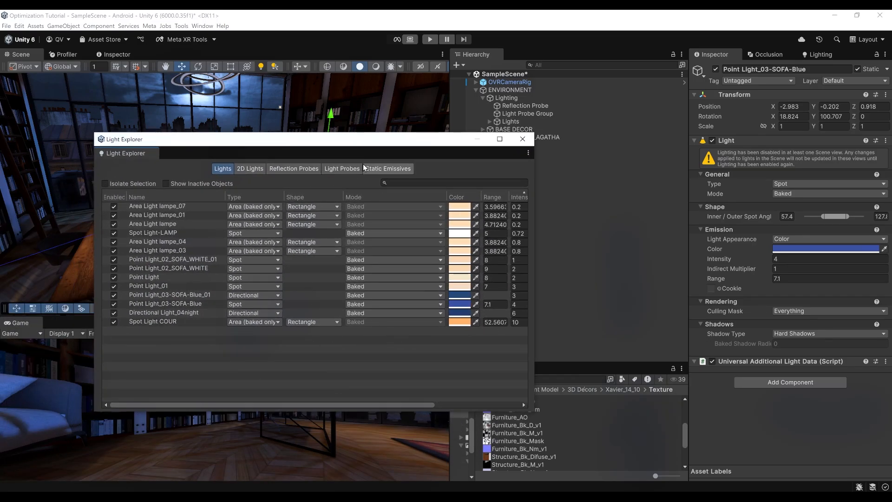
{"action": "left_click_drag", "start_coordinate": [374, 139], "coordinate": [346, 139]}
{"action": "left_click", "coordinate": [493, 139]}
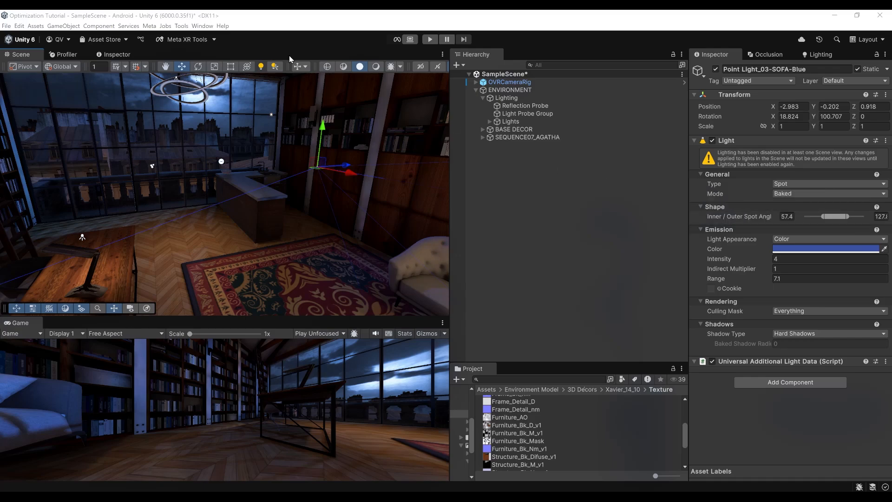
- Show the Scene view in Baked Lightmap draw mode and check the Scale In Lightmap of Door_Shelf_Opti.009
{"action": "left_click", "coordinate": [400, 70]}
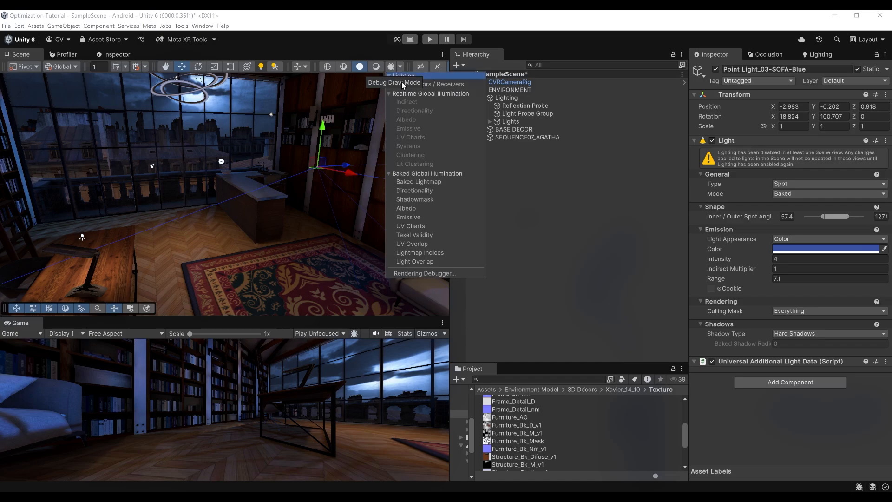
{"action": "left_click", "coordinate": [419, 181]}
{"action": "mouse_move", "coordinate": [297, 166]}
{"action": "right_mouse_down"}
{"action": "mouse_move", "coordinate": [288, 84]}
{"action": "mouse_move", "coordinate": [258, 185]}
{"action": "mouse_move", "coordinate": [193, 199]}
{"action": "mouse_move", "coordinate": [183, 166]}
{"action": "mouse_move", "coordinate": [249, 133]}
{"action": "mouse_move", "coordinate": [261, 160]}
{"action": "right_mouse_up"}
{"action": "left_click", "coordinate": [272, 163]}
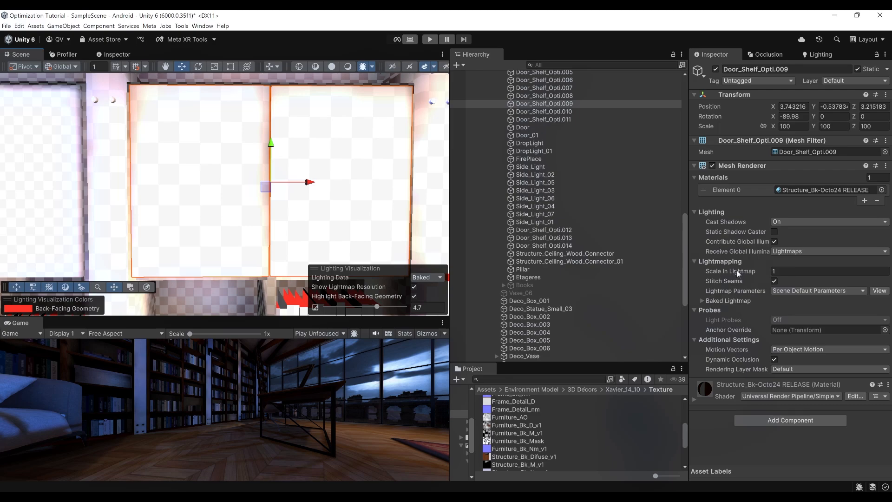
{"action": "mouse_move", "coordinate": [736, 269]}
{"action": "left_mouse_down"}
{"action": "mouse_move", "coordinate": [704, 272]}
{"action": "mouse_move", "coordinate": [731, 261]}
{"action": "left_mouse_up"}
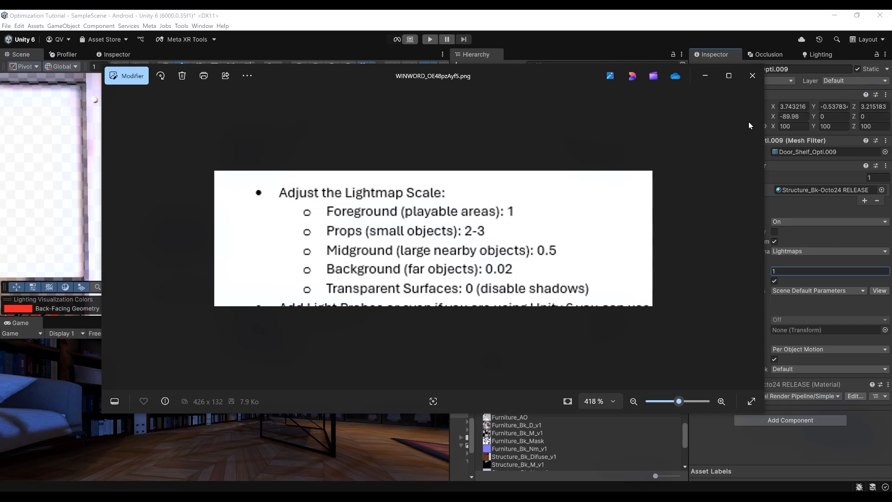
- Minimize the lightmap scale notes image and examine the baked lightmap resolution on surfaces around the room
{"action": "left_click", "coordinate": [705, 75]}
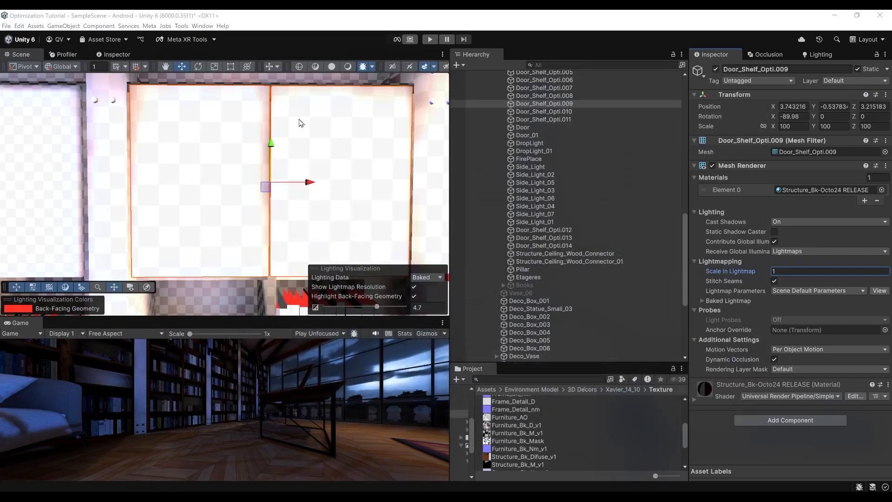
{"action": "left_click", "coordinate": [332, 68]}
{"action": "left_click", "coordinate": [362, 66]}
{"action": "mouse_move", "coordinate": [279, 156]}
{"action": "right_mouse_down"}
{"action": "mouse_move", "coordinate": [113, 188]}
{"action": "mouse_move", "coordinate": [231, 197]}
{"action": "mouse_move", "coordinate": [160, 192]}
{"action": "mouse_move", "coordinate": [299, 178]}
{"action": "mouse_move", "coordinate": [261, 163]}
{"action": "right_mouse_up"}
{"action": "right_click_drag", "start_coordinate": [179, 215], "coordinate": [192, 250]}
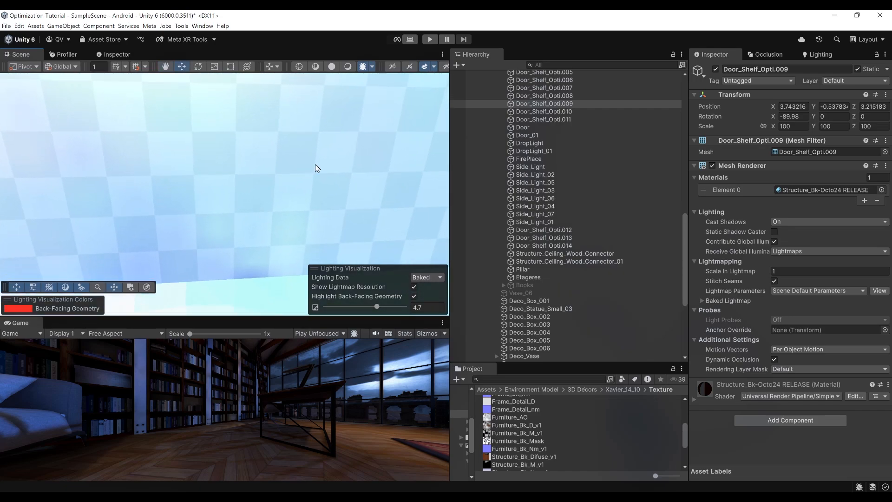
{"action": "right_click_drag", "start_coordinate": [315, 168], "coordinate": [240, 231]}
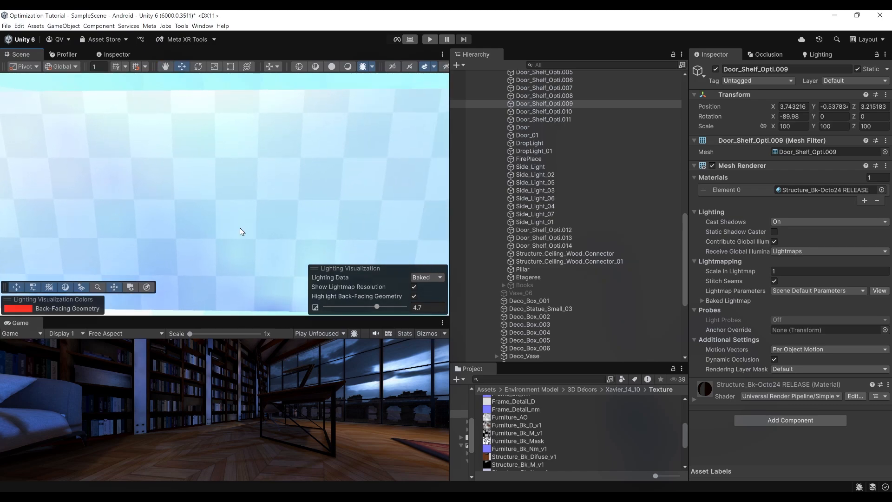
{"action": "right_click_drag", "start_coordinate": [310, 150], "coordinate": [209, 157]}
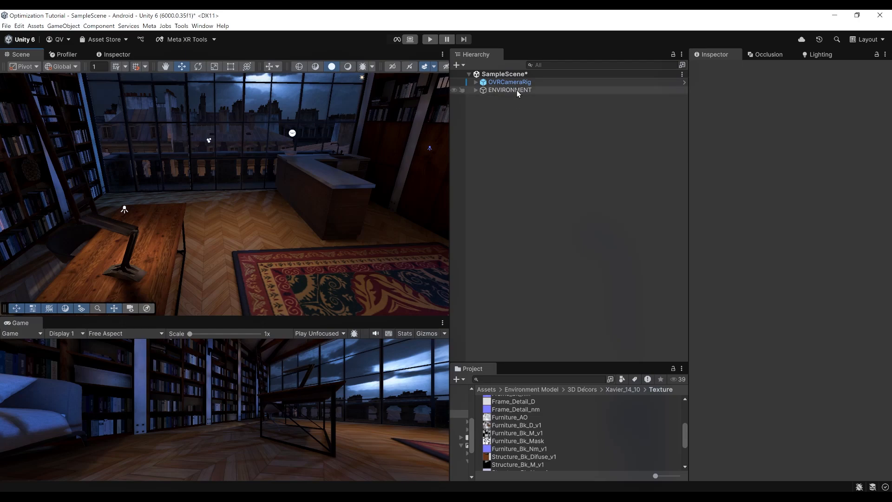
- Select the Reflection Probe under Lighting and examine its placement in the room
{"action": "left_click", "coordinate": [525, 106]}
{"action": "right_click_drag", "start_coordinate": [298, 170], "coordinate": [350, 192]}
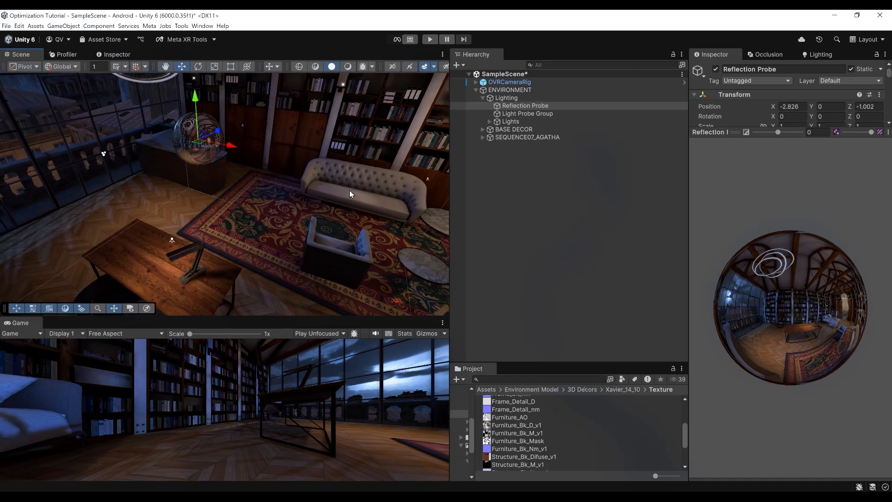
{"action": "right_click_drag", "start_coordinate": [274, 198], "coordinate": [290, 144]}
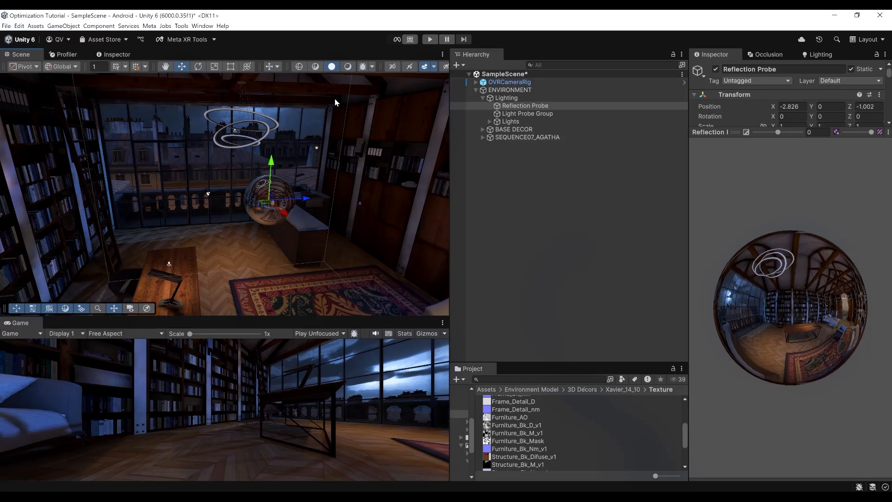
- Select the Light Probe Group and examine how its probes are distributed around the desk and bookshelves
{"action": "left_click", "coordinate": [523, 114]}
{"action": "right_click_drag", "start_coordinate": [355, 196], "coordinate": [327, 174]}
{"action": "right_click_drag", "start_coordinate": [209, 169], "coordinate": [307, 180]}
{"action": "scroll", "coordinate": [320, 173], "scroll_direction": "up", "scroll_amount": 3}
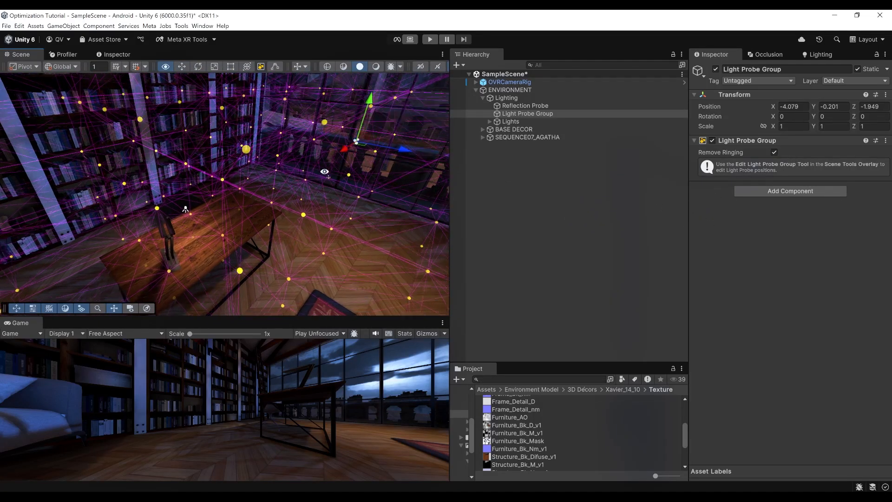
- Add a 3D cube to the scene and raise it above the floor to a Y position of about 1.18
{"action": "left_click", "coordinate": [493, 173]}
{"action": "right_click", "coordinate": [486, 172]}
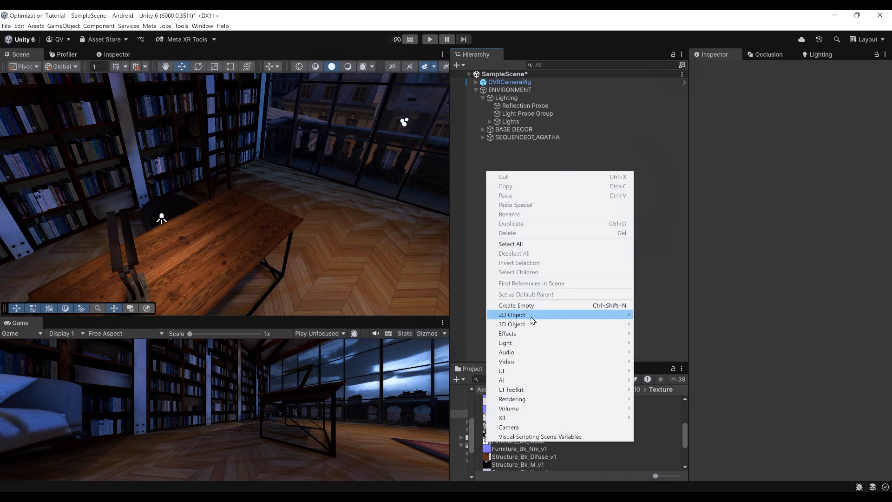
{"action": "mouse_move", "coordinate": [533, 324]}
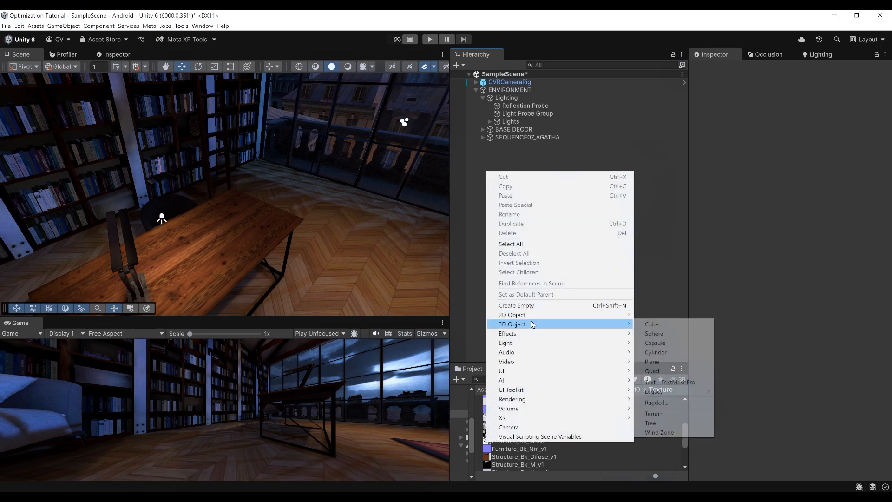
{"action": "left_click", "coordinate": [656, 325]}
{"action": "scroll", "coordinate": [232, 227], "scroll_direction": "down", "scroll_amount": 3}
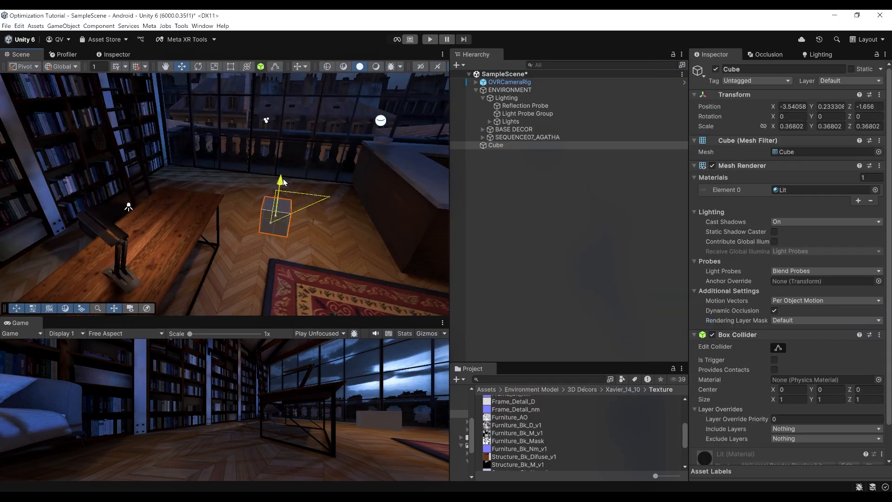
{"action": "left_click_drag", "start_coordinate": [283, 178], "coordinate": [292, 110]}
{"action": "left_click", "coordinate": [317, 154]}
{"action": "left_click", "coordinate": [284, 153]}
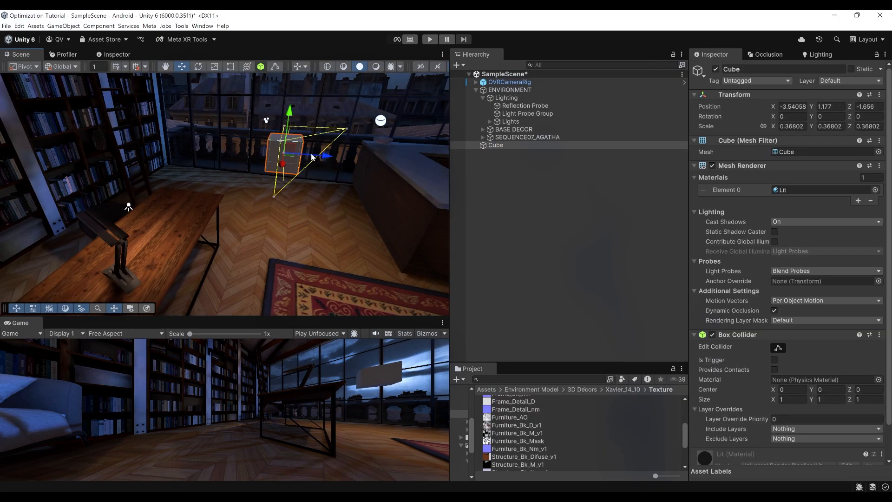
- Move the cube along the Z axis to about -4.25, beside the bookshelves
{"action": "left_click_drag", "start_coordinate": [308, 155], "coordinate": [131, 173]}
{"action": "scroll", "coordinate": [132, 174], "scroll_direction": "up", "scroll_amount": 4}
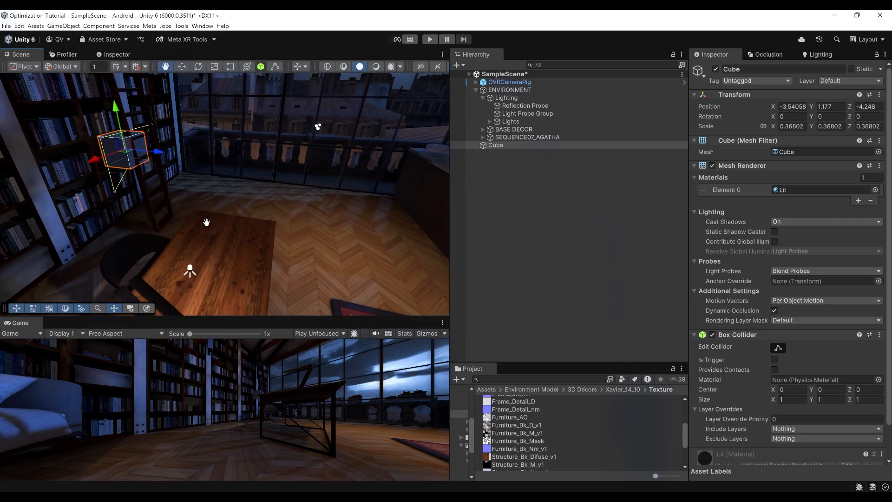
{"action": "middle_click_drag", "start_coordinate": [133, 173], "coordinate": [190, 209]}
{"action": "left_click_drag", "start_coordinate": [171, 199], "coordinate": [307, 197], "text": "alt"}
{"action": "middle_click_drag", "start_coordinate": [307, 197], "coordinate": [261, 212]}
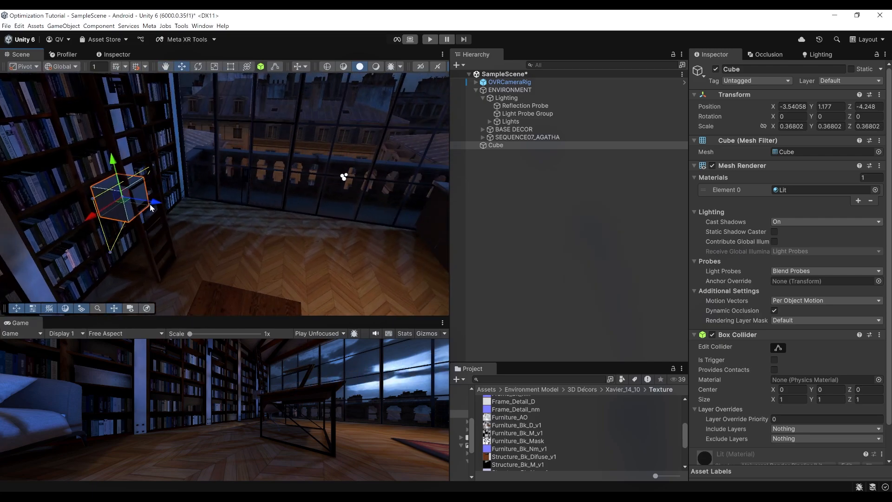
- Move the cube along the Z axis to about -2.07, over the open floor near the windows
{"action": "left_click_drag", "start_coordinate": [157, 202], "coordinate": [242, 235]}
{"action": "middle_click_drag", "start_coordinate": [241, 234], "coordinate": [273, 214]}
{"action": "left_click_drag", "start_coordinate": [258, 214], "coordinate": [300, 226]}
{"action": "middle_click_drag", "start_coordinate": [300, 226], "coordinate": [310, 210]}
{"action": "scroll", "coordinate": [250, 130], "scroll_direction": "down", "scroll_amount": 2}
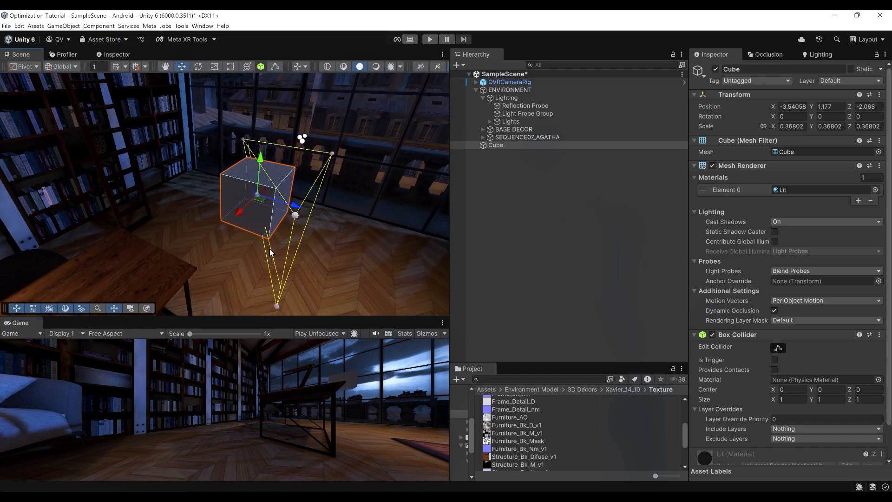
- Move the cube to about X -3.59 and Z -1.71, and slide it along Z back towards the bookshelves
{"action": "left_click_drag", "start_coordinate": [292, 289], "coordinate": [305, 240], "text": "alt"}
{"action": "middle_click_drag", "start_coordinate": [232, 226], "coordinate": [302, 239]}
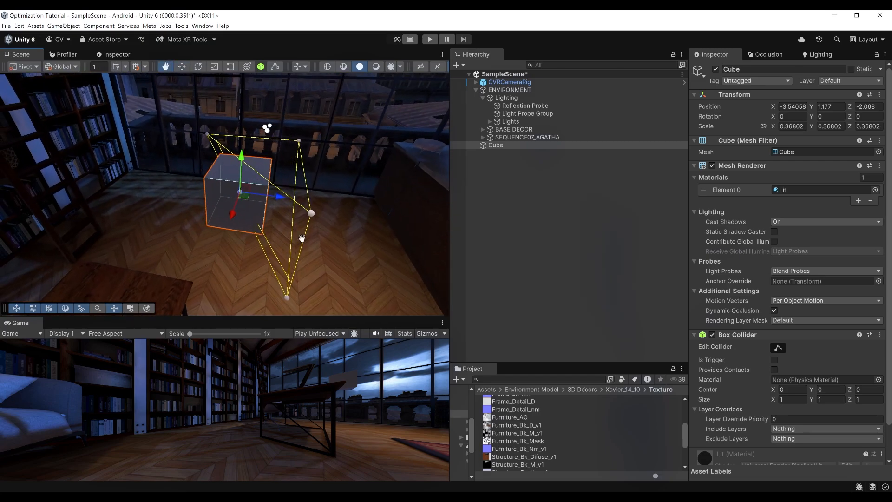
{"action": "left_click_drag", "start_coordinate": [282, 200], "coordinate": [197, 239]}
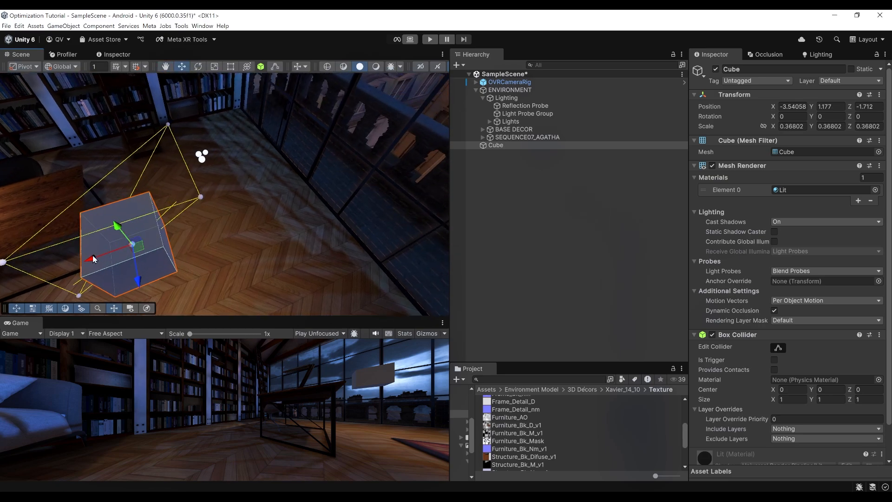
{"action": "left_click_drag", "start_coordinate": [93, 259], "coordinate": [283, 235]}
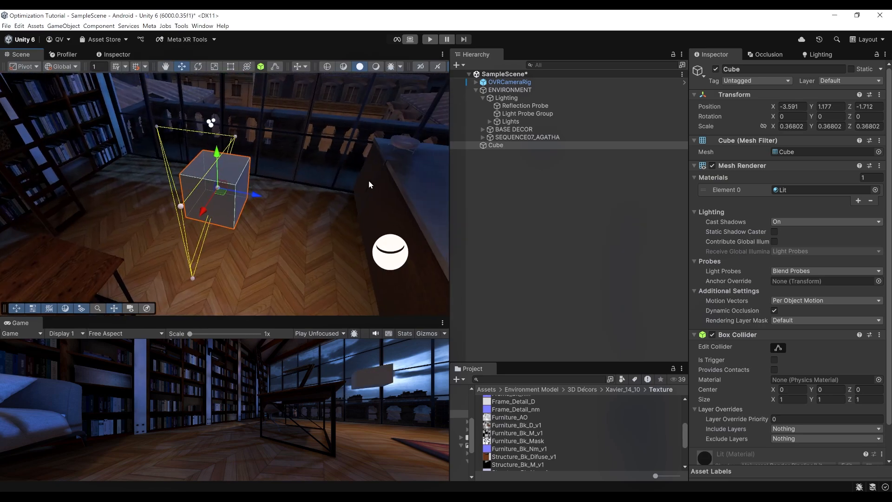
{"action": "middle_click_drag", "start_coordinate": [369, 180], "coordinate": [280, 217]}
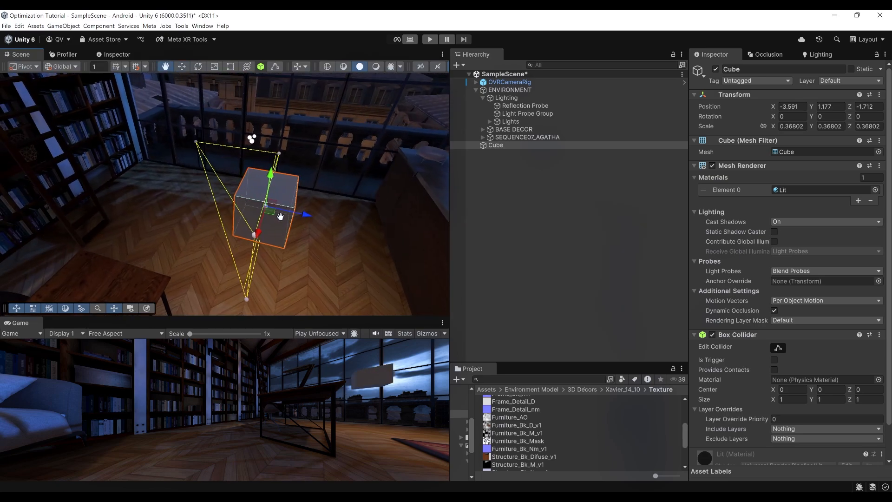
{"action": "left_click_drag", "start_coordinate": [304, 215], "coordinate": [228, 199]}
- Select the Light Probe Group and inspect the area around the cube
{"action": "left_click_drag", "start_coordinate": [135, 259], "coordinate": [432, 132], "text": "alt"}
{"action": "left_click", "coordinate": [527, 113]}
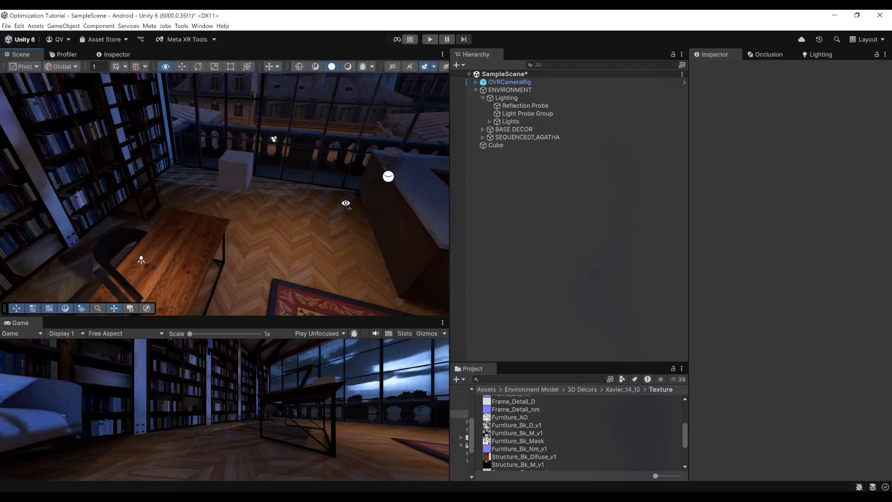
{"action": "right_click_drag", "start_coordinate": [325, 200], "coordinate": [344, 185]}
{"action": "key", "text": "w"}
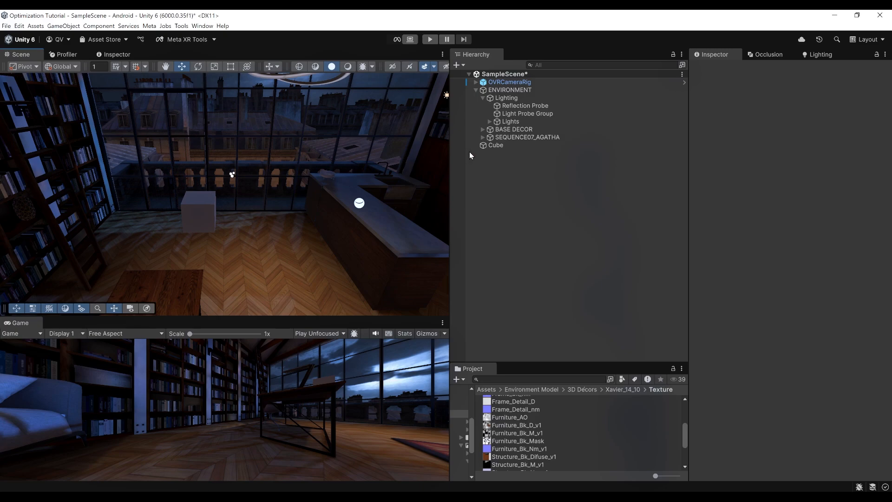
- Show the scene's Lighting settings and widen their panel so the full setting names are readable
{"action": "left_click", "coordinate": [202, 26]}
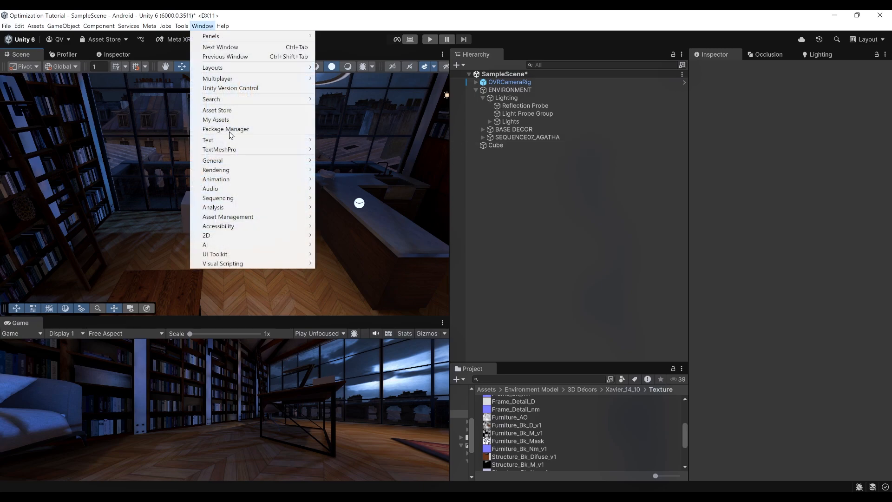
{"action": "mouse_move", "coordinate": [239, 171]}
{"action": "left_click", "coordinate": [359, 171]}
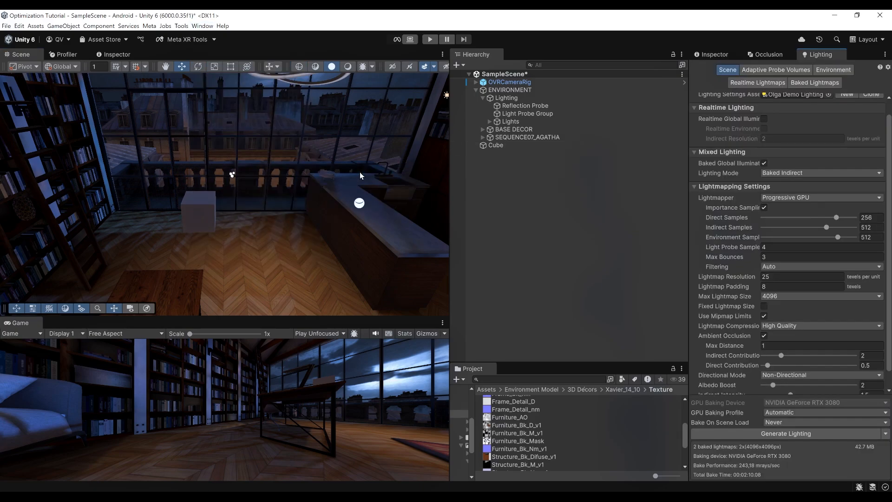
{"action": "left_click_drag", "start_coordinate": [688, 222], "coordinate": [605, 222]}
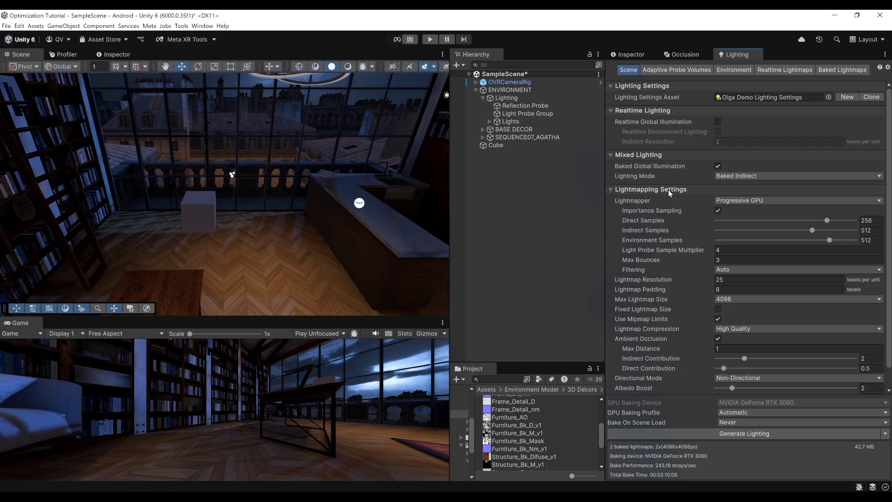
- Generate the scene's baked lighting with the current lightmapping settings and look over the result across the library room
{"action": "scroll", "coordinate": [659, 215], "scroll_direction": "down", "scroll_amount": 1}
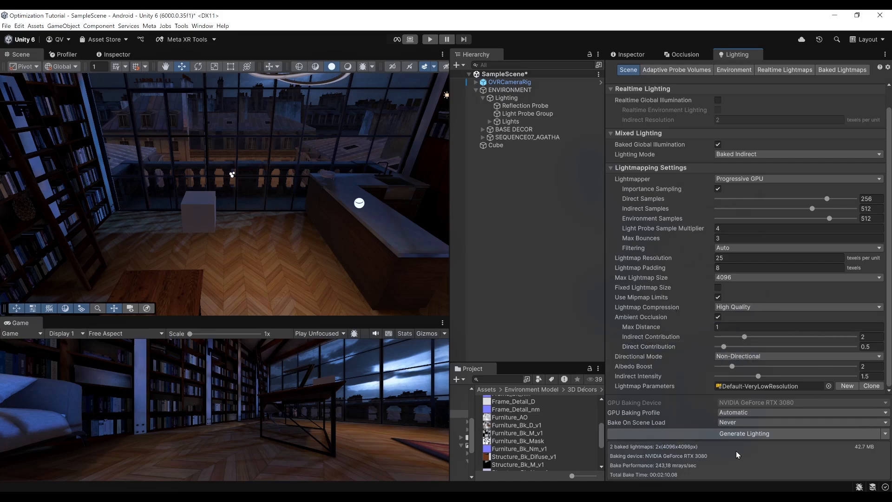
{"action": "left_click", "coordinate": [668, 436]}
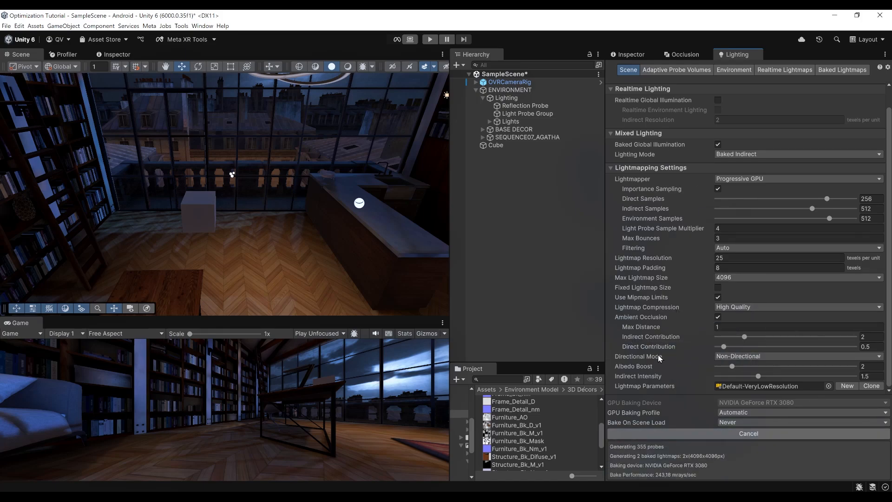
{"action": "mouse_move", "coordinate": [657, 354]}
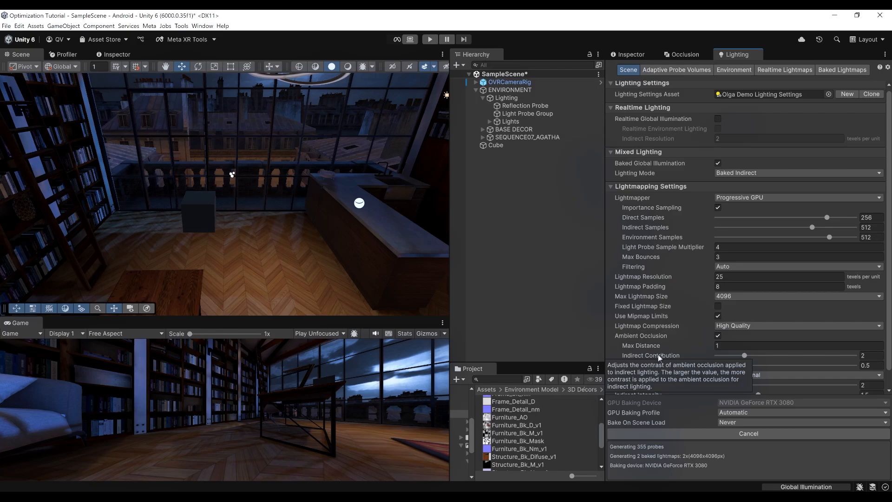
{"action": "right_click_drag", "start_coordinate": [418, 186], "coordinate": [334, 201]}
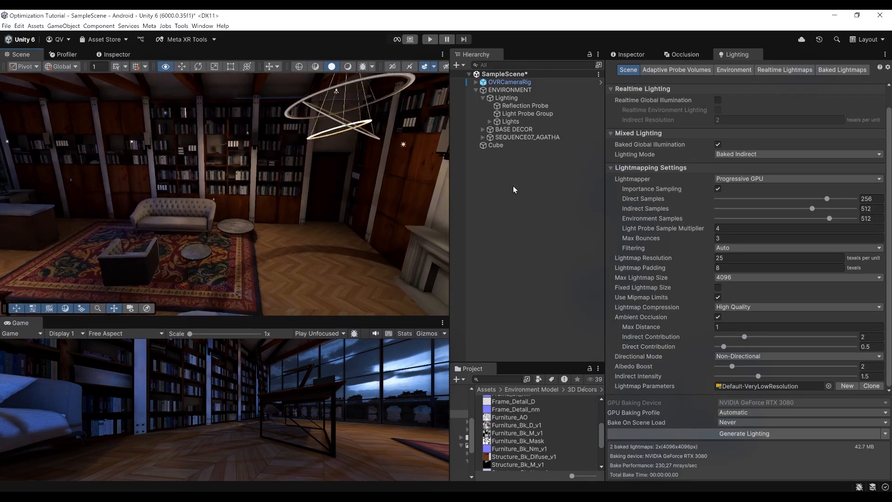
{"action": "key", "text": "s"}
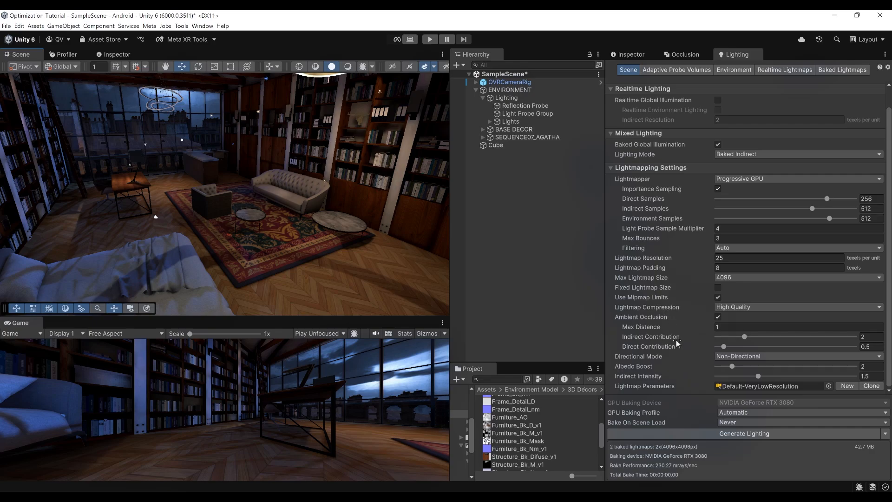
- In the lightmapping settings, choose 4096 as the Max Lightmap Size and Non-Directional as the Directional Mode
{"action": "mouse_move", "coordinate": [676, 339]}
{"action": "left_click", "coordinate": [748, 258]}
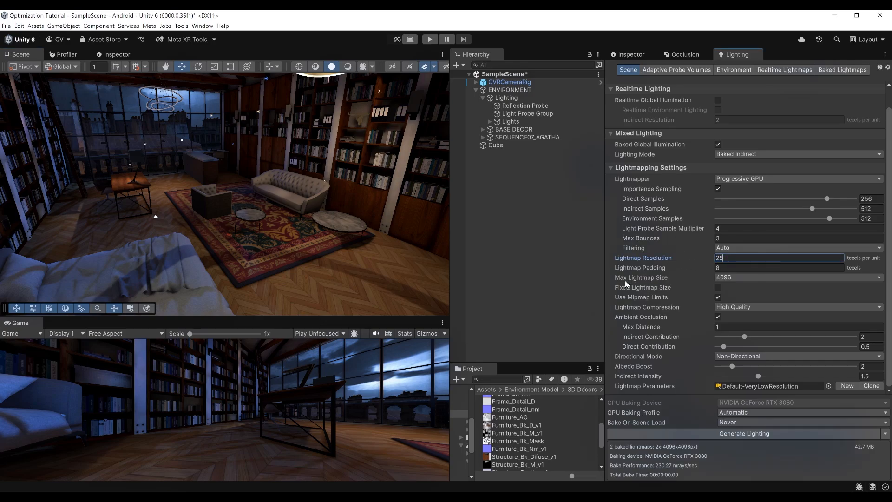
{"action": "left_click", "coordinate": [735, 278]}
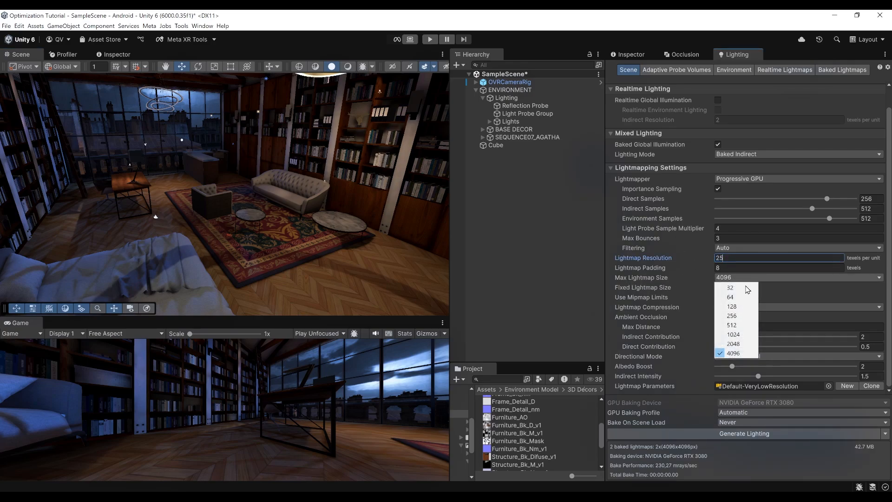
{"action": "left_click", "coordinate": [742, 354]}
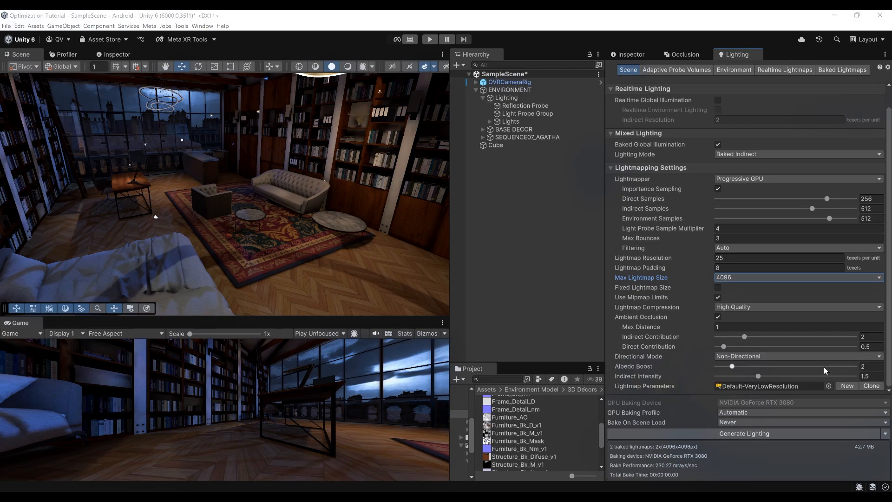
{"action": "left_click", "coordinate": [761, 356]}
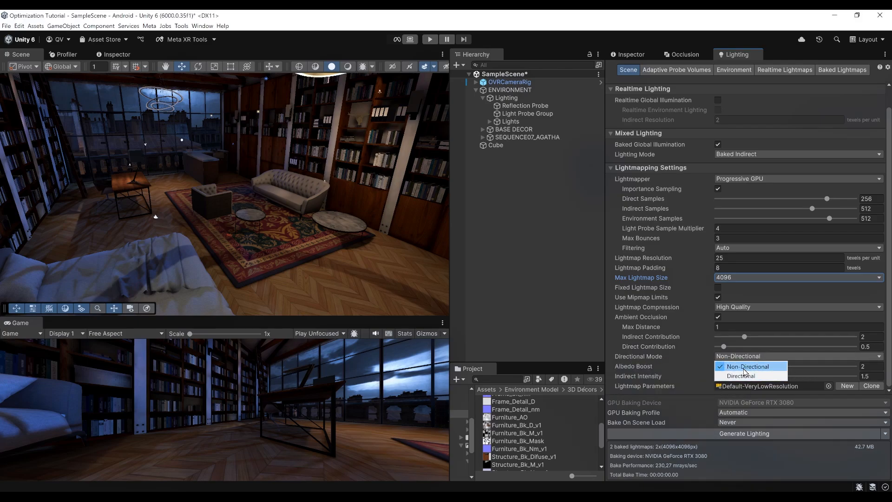
{"action": "left_click", "coordinate": [745, 367]}
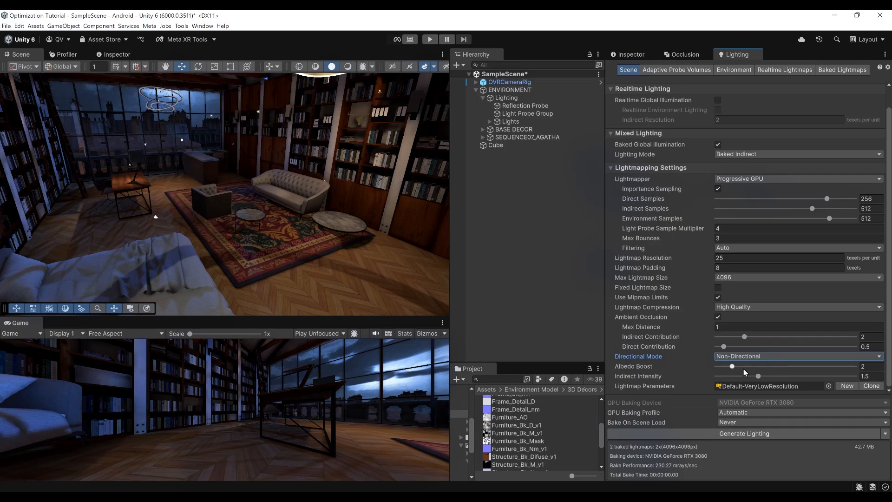